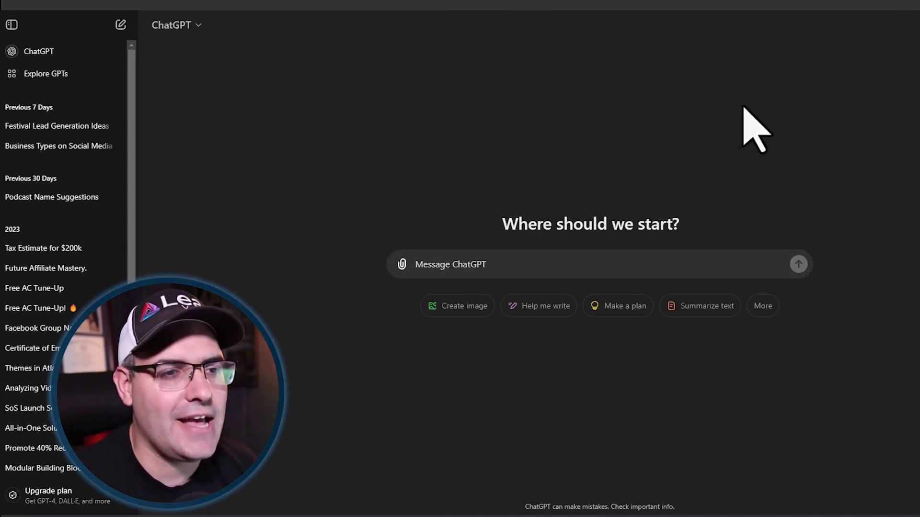
Step: Paste a prompt asking for 30 local businesses that still advertise on radio, with reasoning for each
left_click(450, 263)
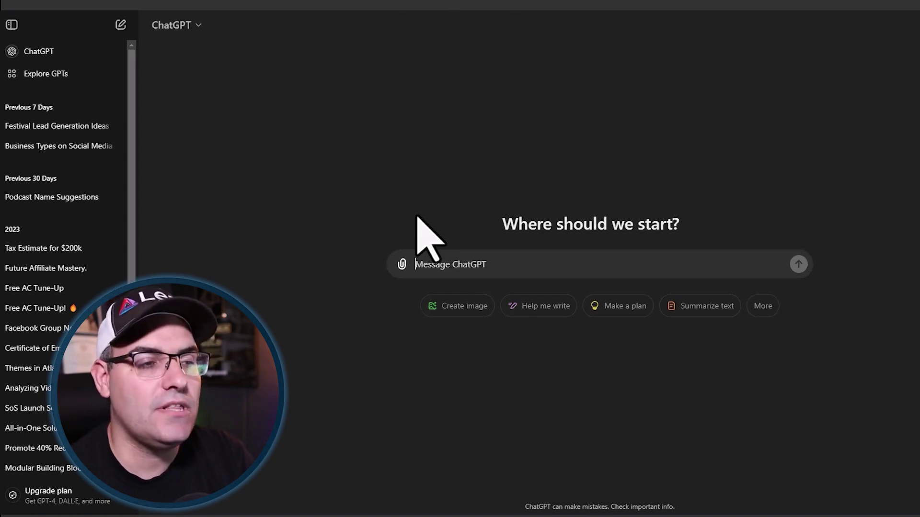
type("I need a list of local type businesses that still use radio to advertise. Ideally their sales process looks like this: a customer sees an ad, calls or goes to a website to get a quote, and then they set a sales appointment to get an estimate. once they agree on a service and price they get paid using contracts & invoices. please give me 30 businesses  Please think about why you included it in the list and tell me the reasoning behind why it was included before moving onto the next business")
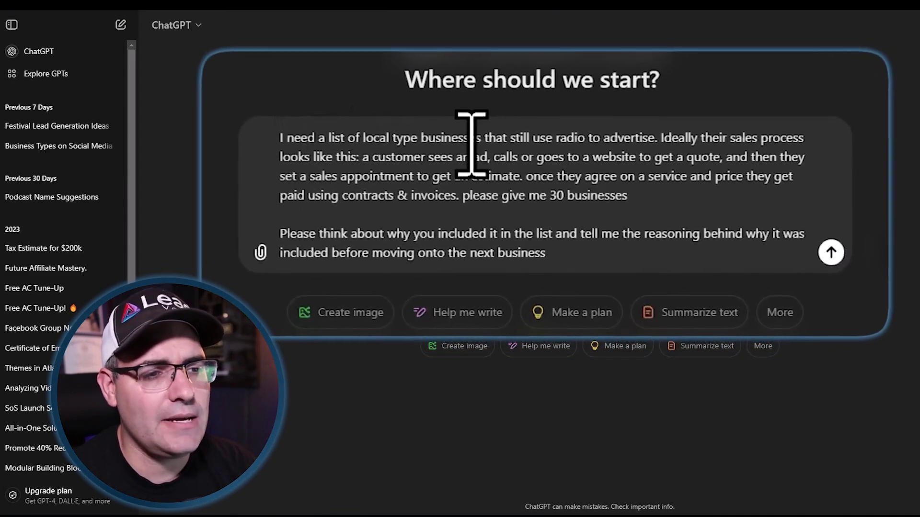
left_click_drag(502, 154, 385, 154)
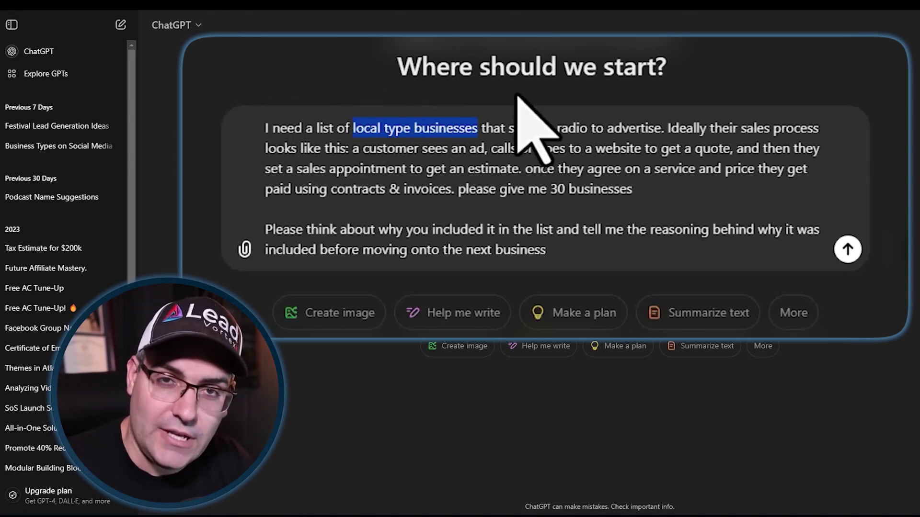
left_click(413, 107)
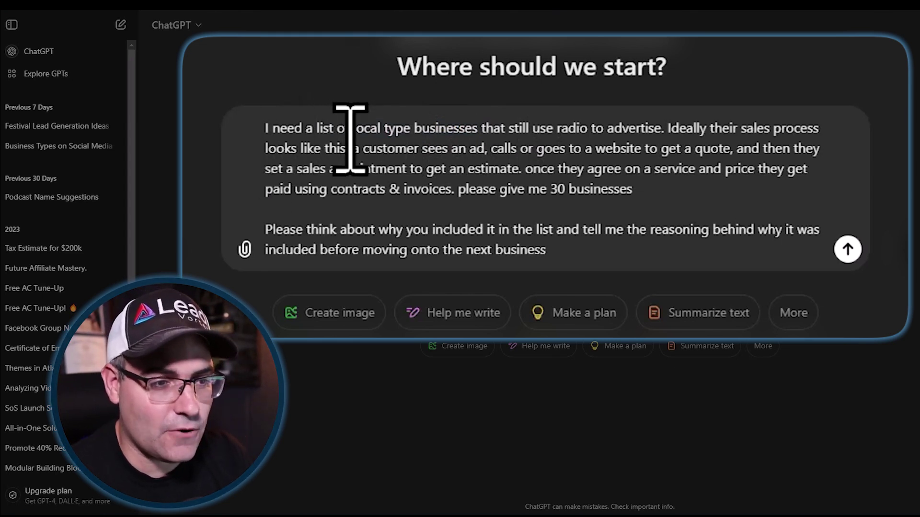
left_click_drag(351, 139, 479, 139)
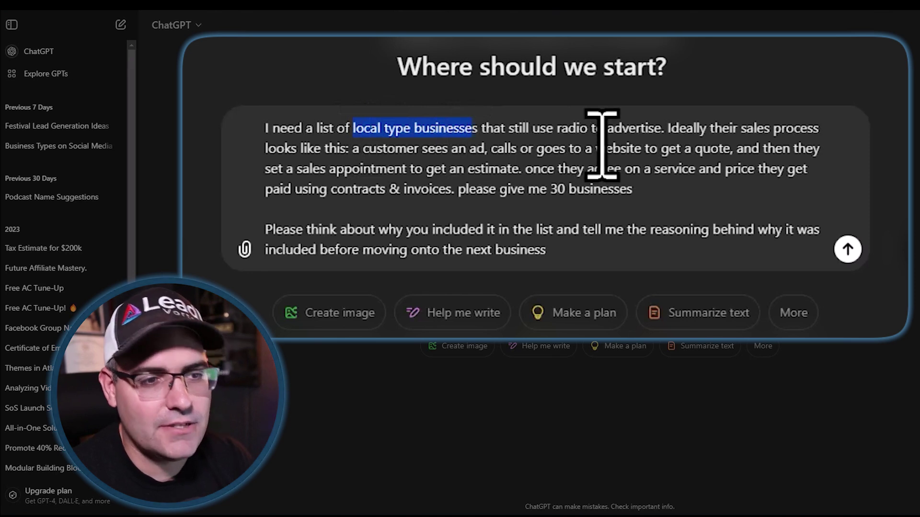
left_click(565, 131)
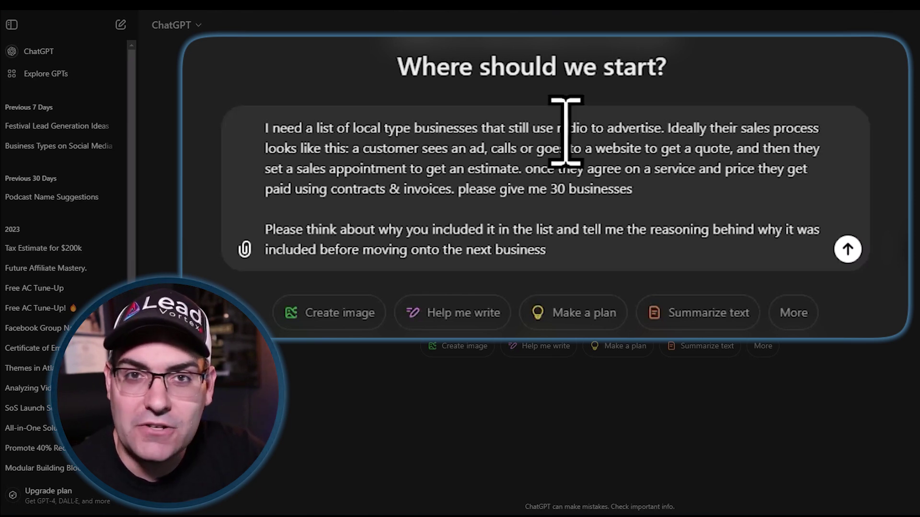
left_click_drag(557, 128, 596, 130)
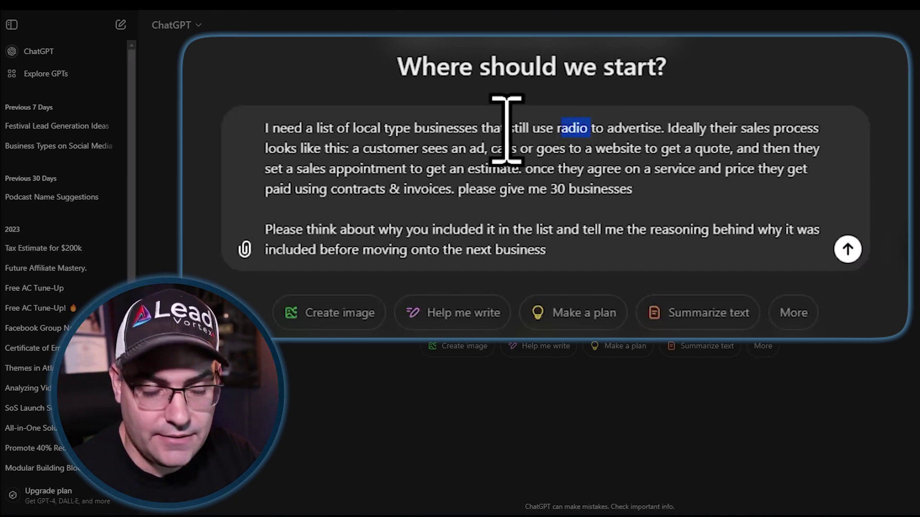
left_click_drag(529, 129, 604, 126)
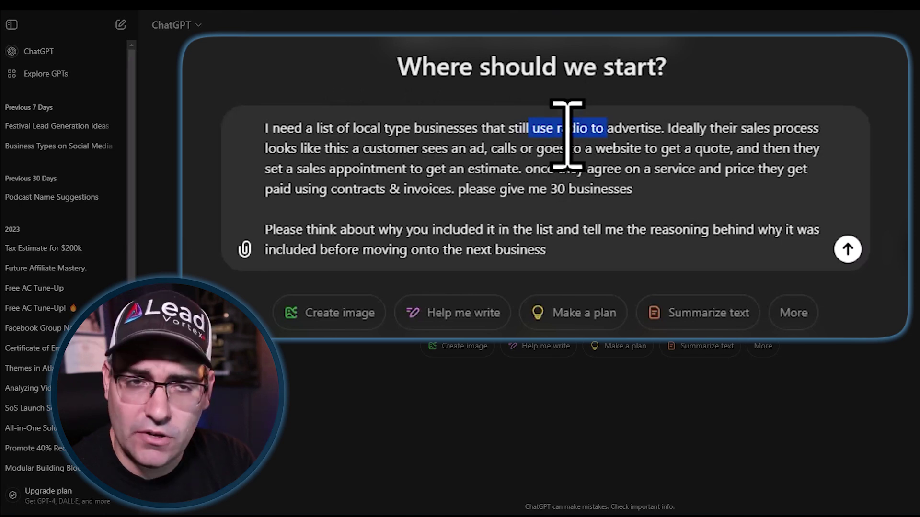
left_click(575, 112)
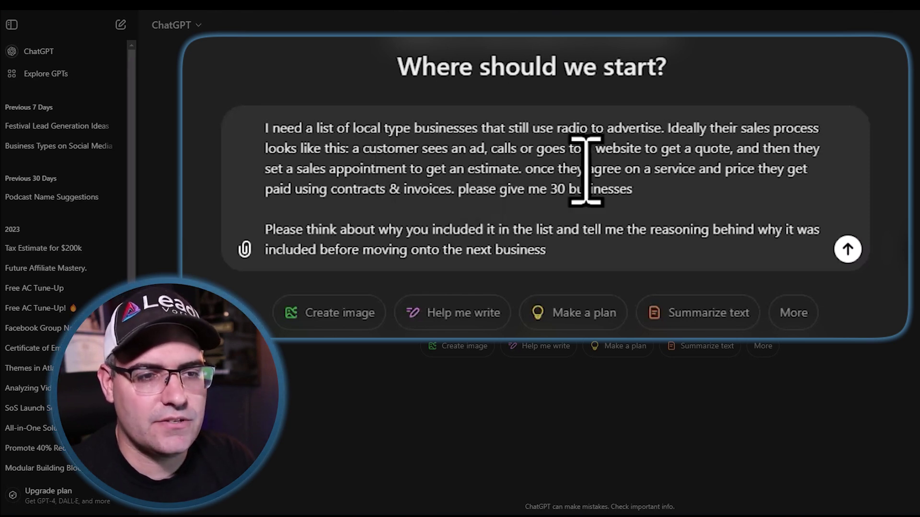
left_click_drag(741, 128, 448, 198)
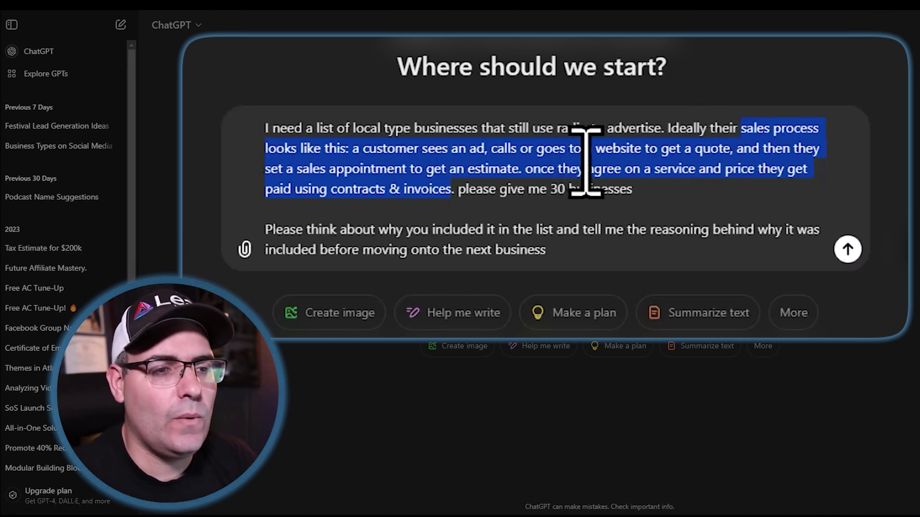
left_click_drag(595, 149, 757, 153)
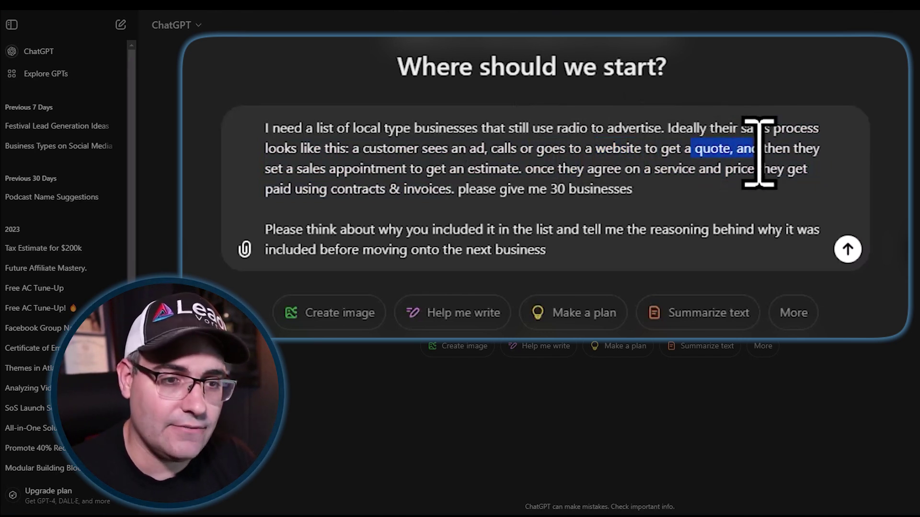
left_click_drag(278, 170, 423, 176)
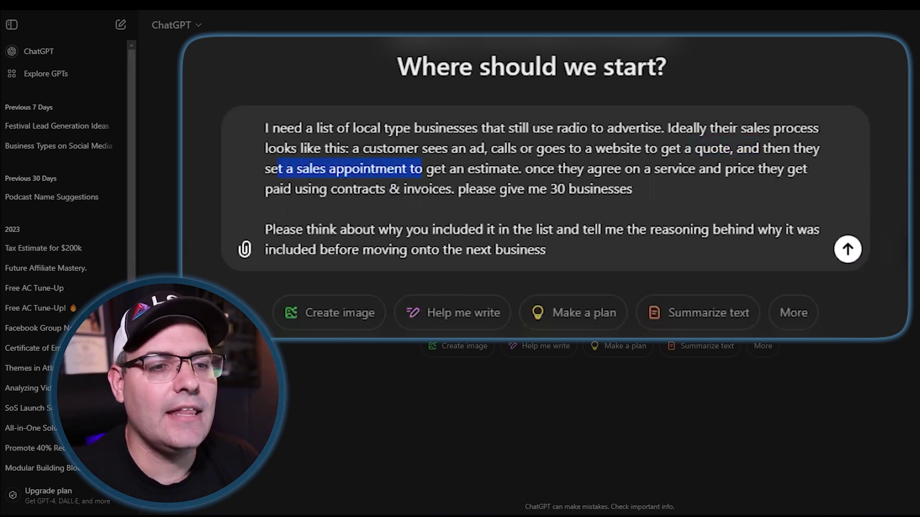
left_click_drag(330, 192, 451, 193)
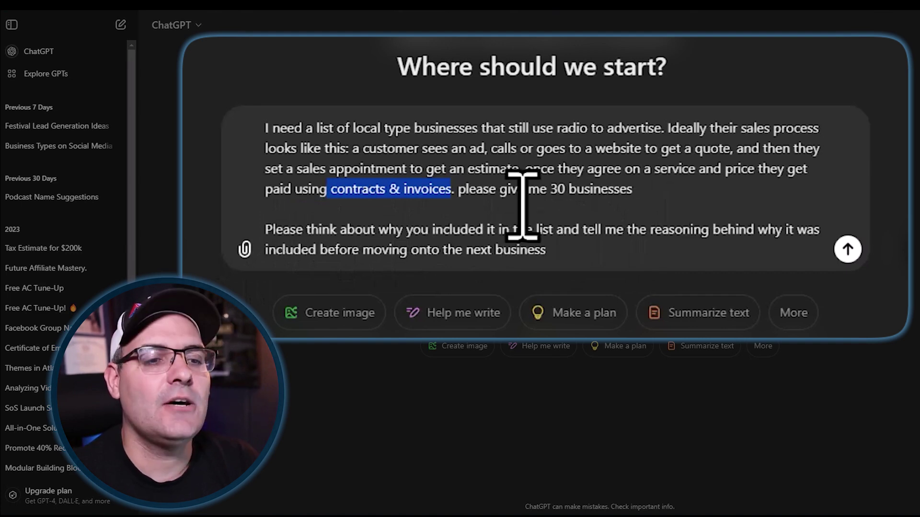
left_click(720, 220)
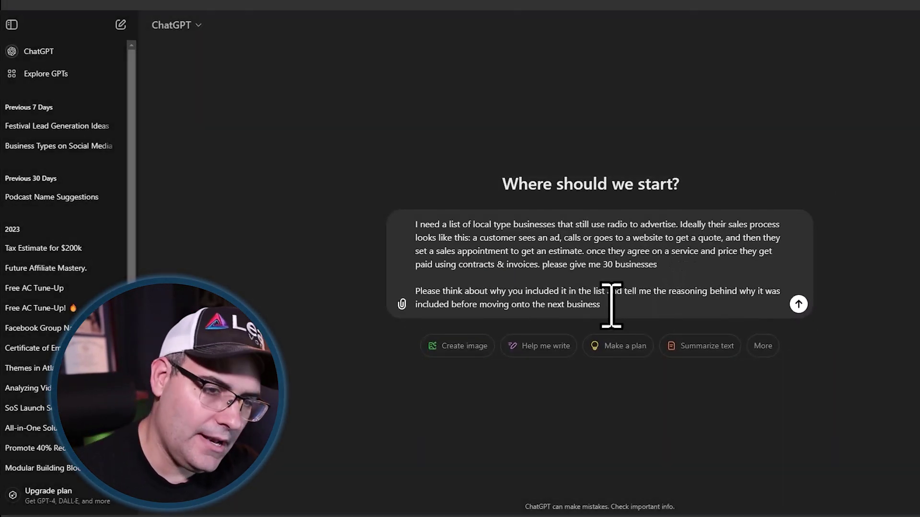
key("Return")
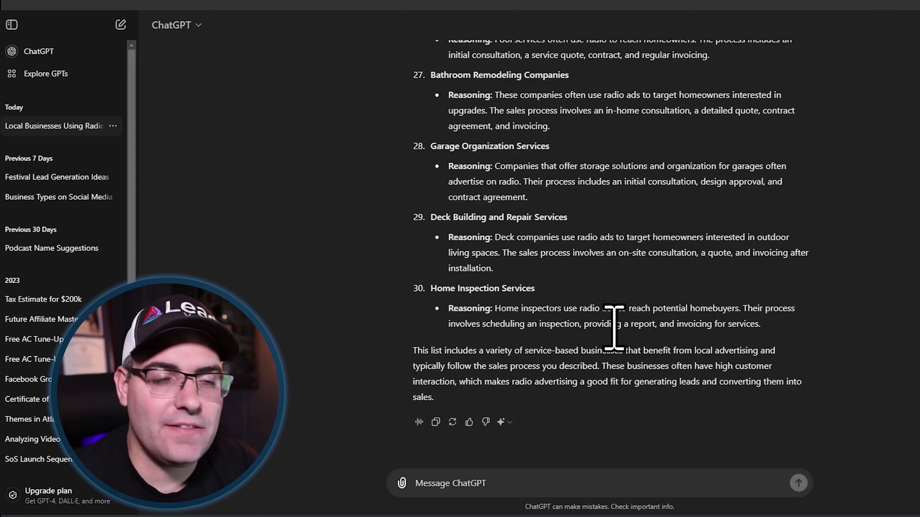
Step: Scroll through ChatGPT's reply listing the radio-advertising businesses, starting with Home Remodeling, Roofing and HVAC
scroll(550, 324, "up", 10)
scroll(614, 327, "up", 10)
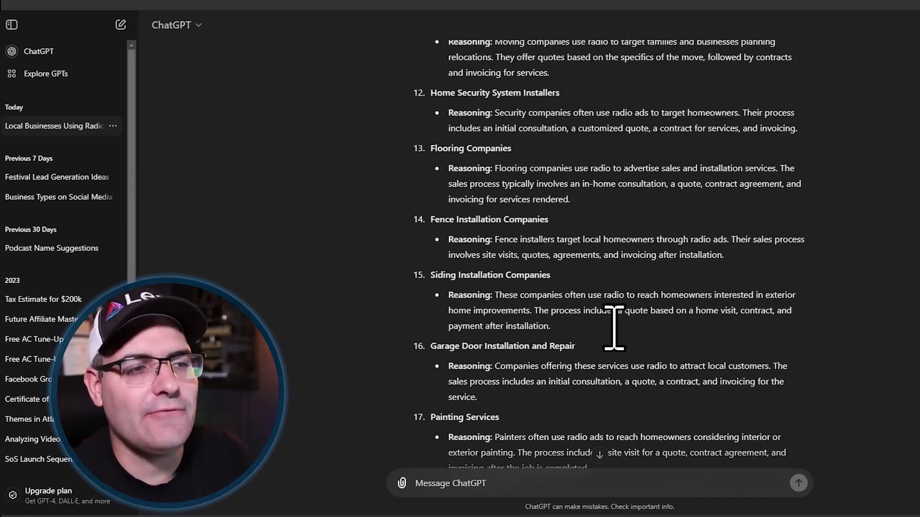
scroll(614, 327, "up", 10)
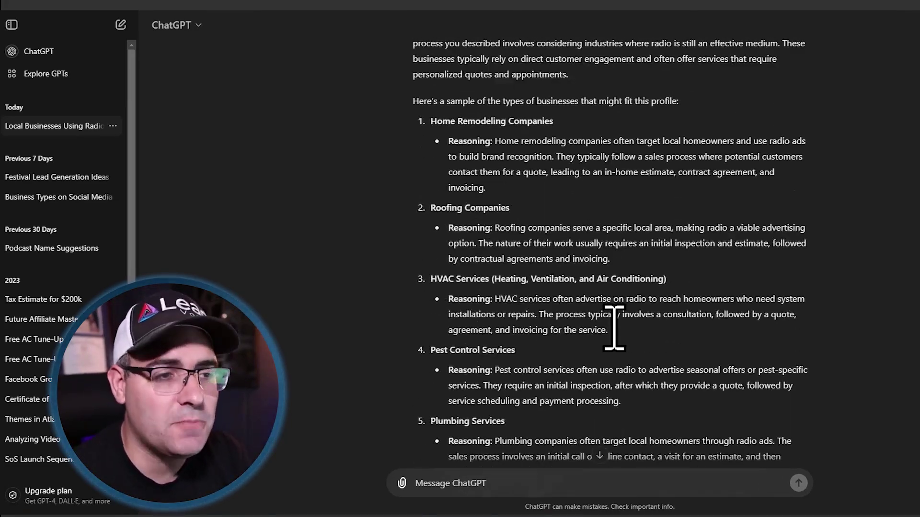
scroll(611, 321, "down", 4)
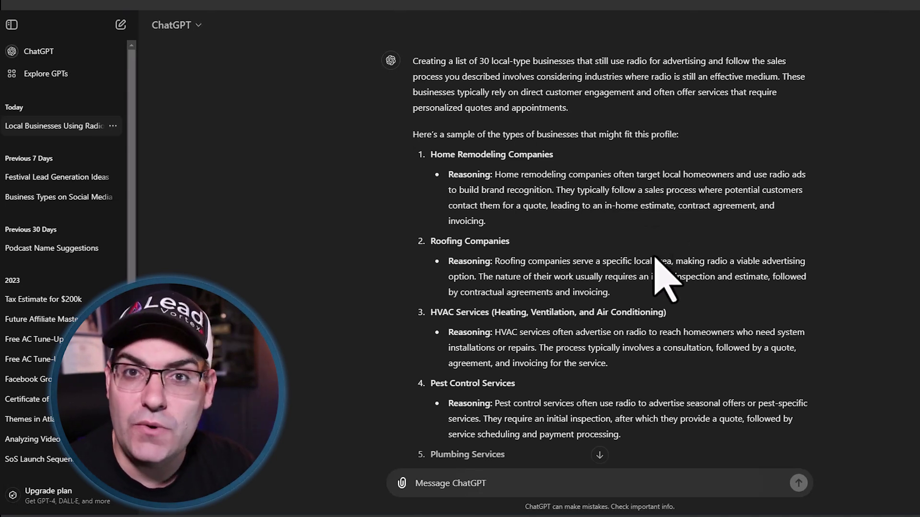
scroll(671, 261, "down", 2)
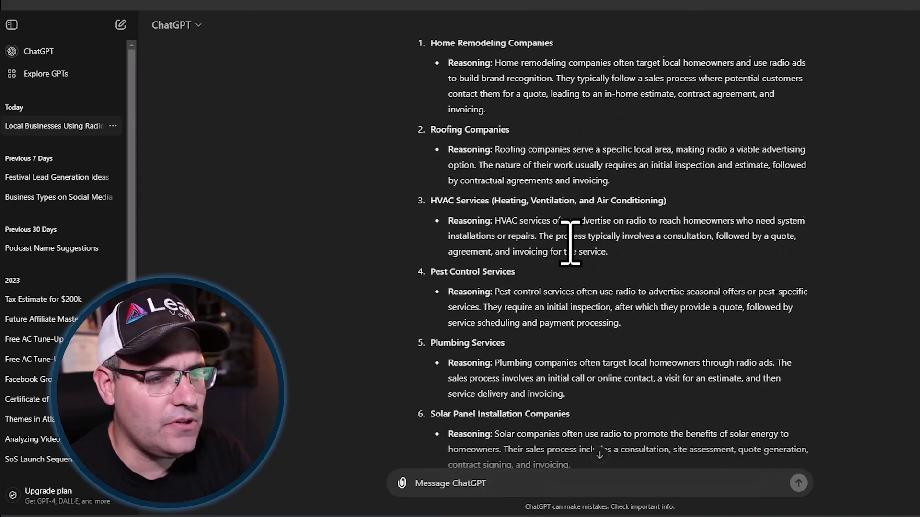
scroll(570, 242, "down", 5)
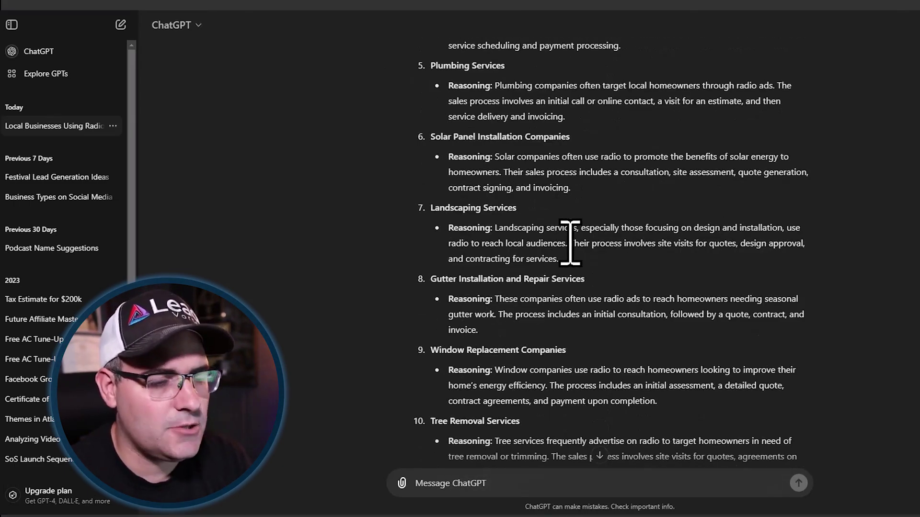
scroll(570, 242, "down", 6)
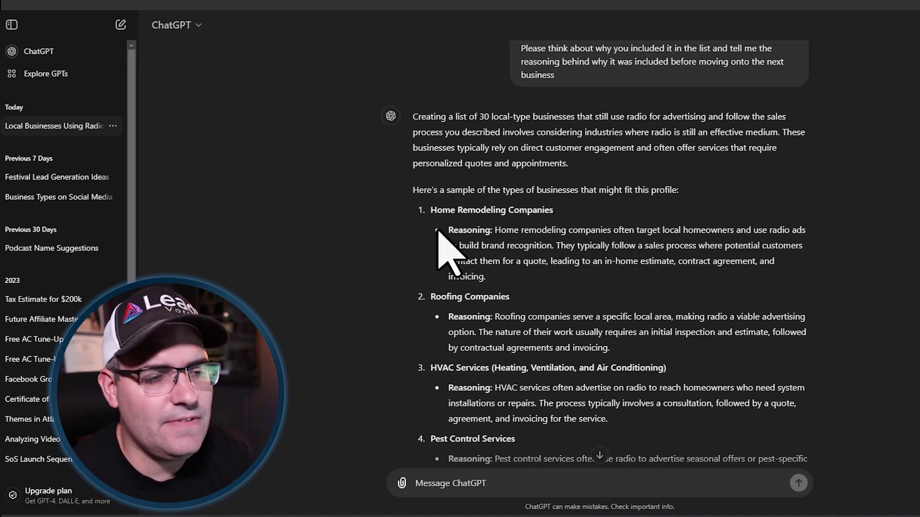
scroll(438, 230, "down", 1)
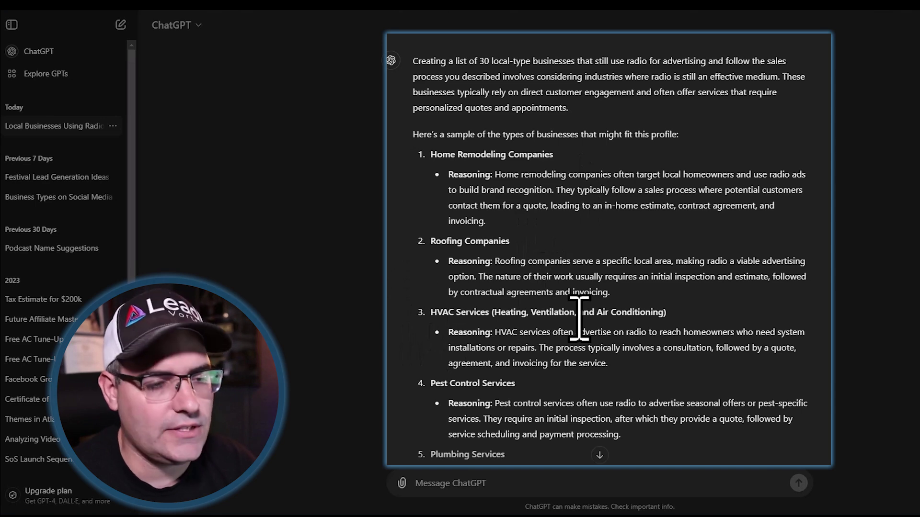
scroll(579, 319, "down", 3)
scroll(565, 312, "down", 2)
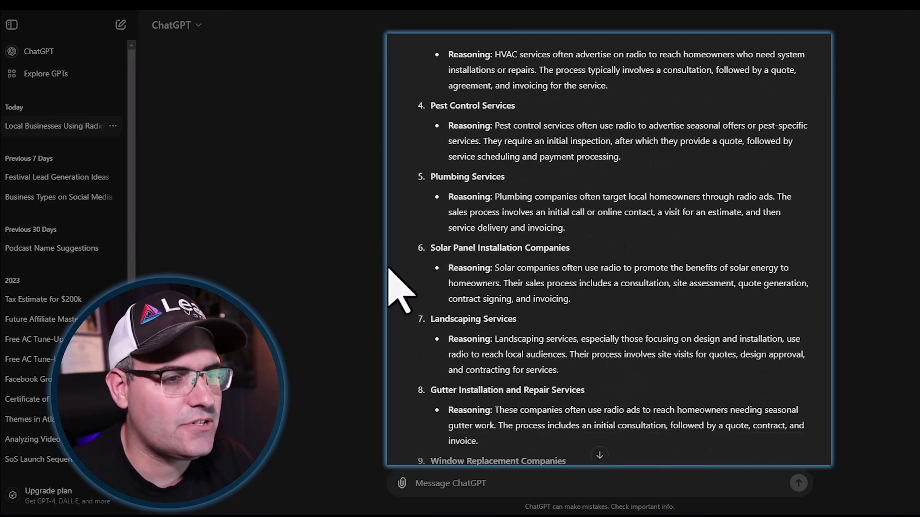
scroll(472, 261, "down", 1)
scroll(477, 271, "down", 2)
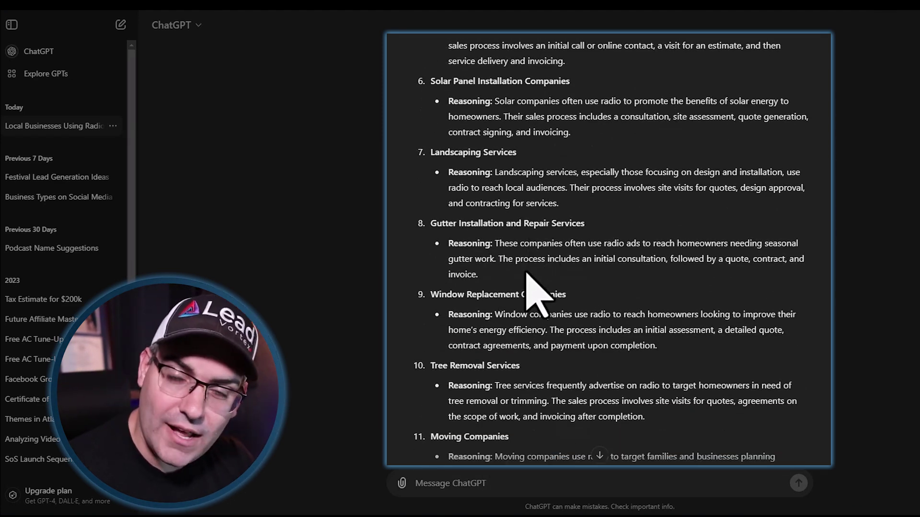
scroll(529, 292, "down", 1)
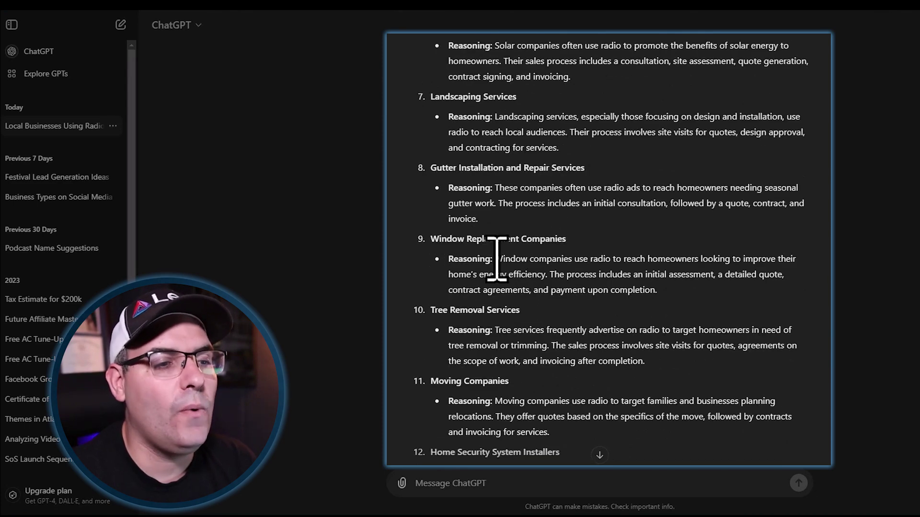
scroll(497, 256, "down", 1)
scroll(522, 306, "down", 4)
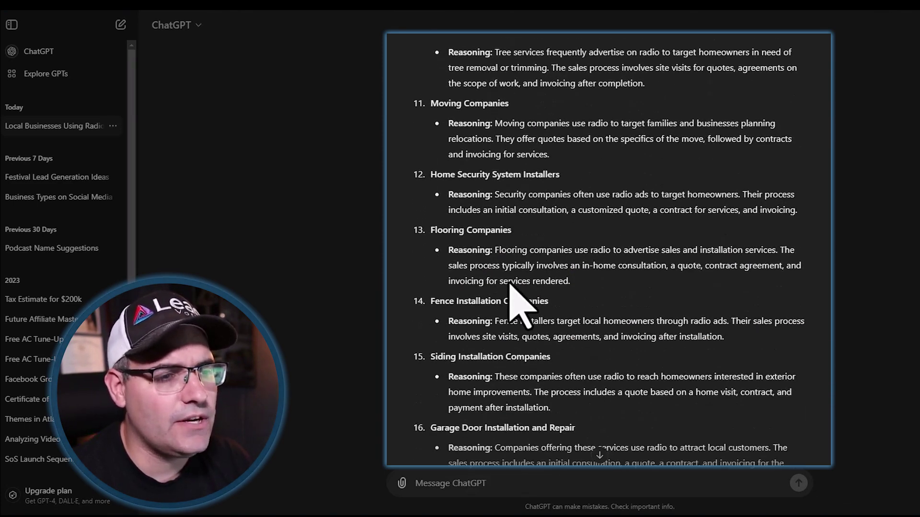
scroll(496, 273, "down", 5)
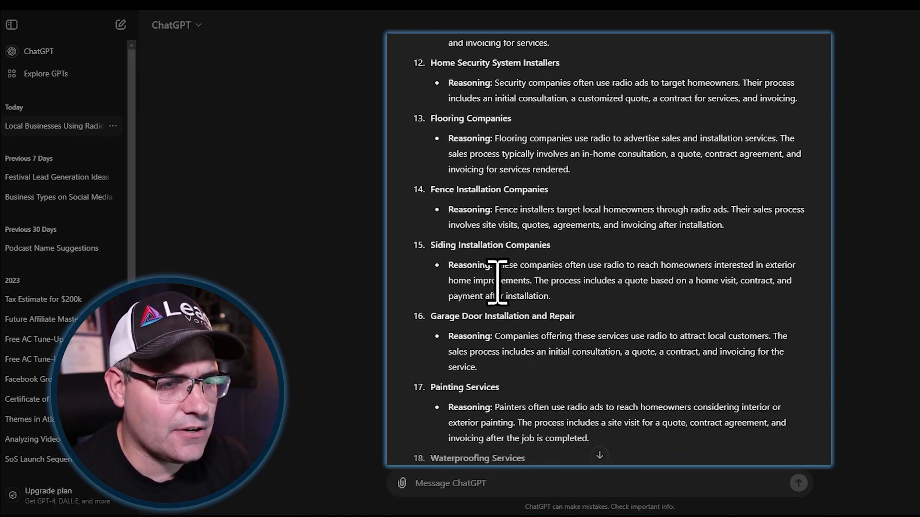
scroll(498, 297, "down", 1)
scroll(527, 268, "down", 2)
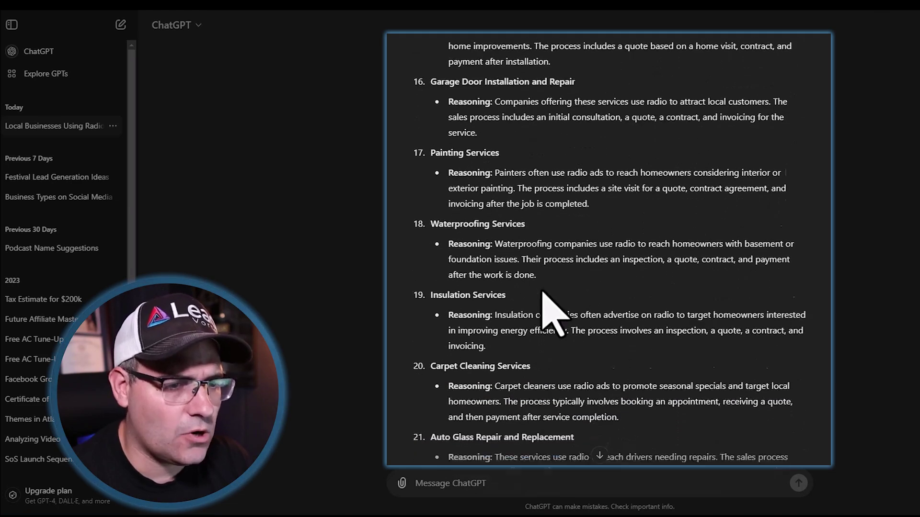
left_click_drag(431, 197, 515, 245)
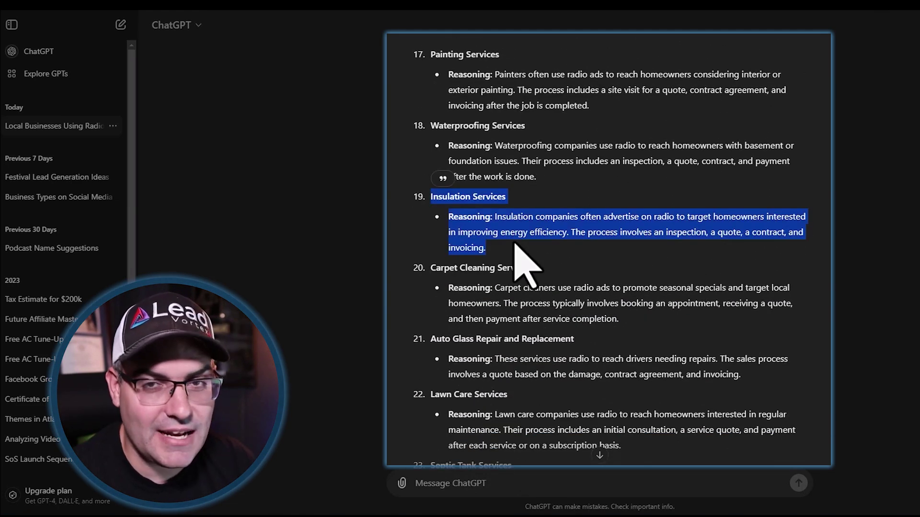
left_click(562, 230)
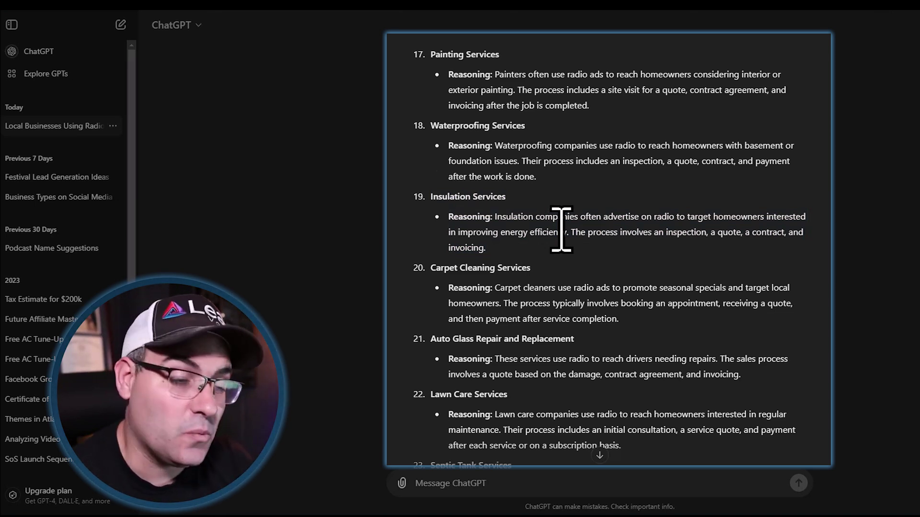
left_click_drag(620, 319, 431, 269)
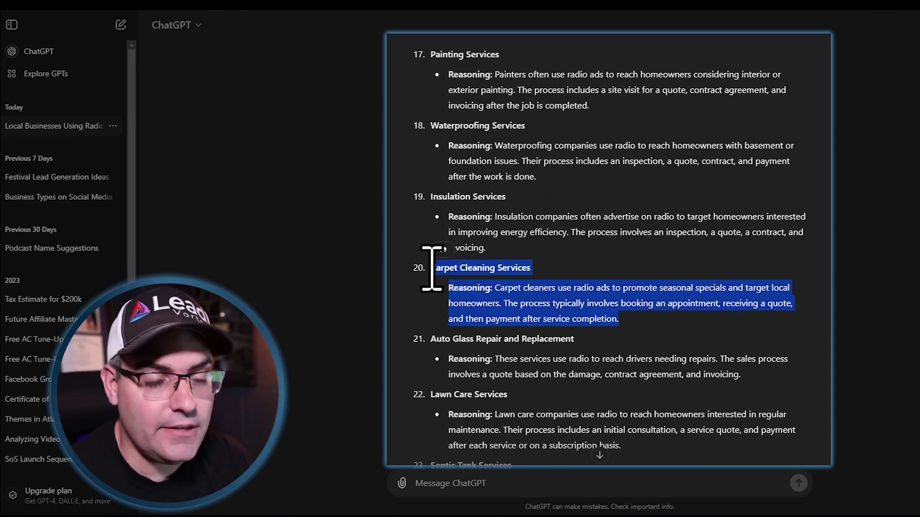
left_click_drag(431, 267, 380, 287)
left_click(369, 288)
scroll(398, 182, "down", 5)
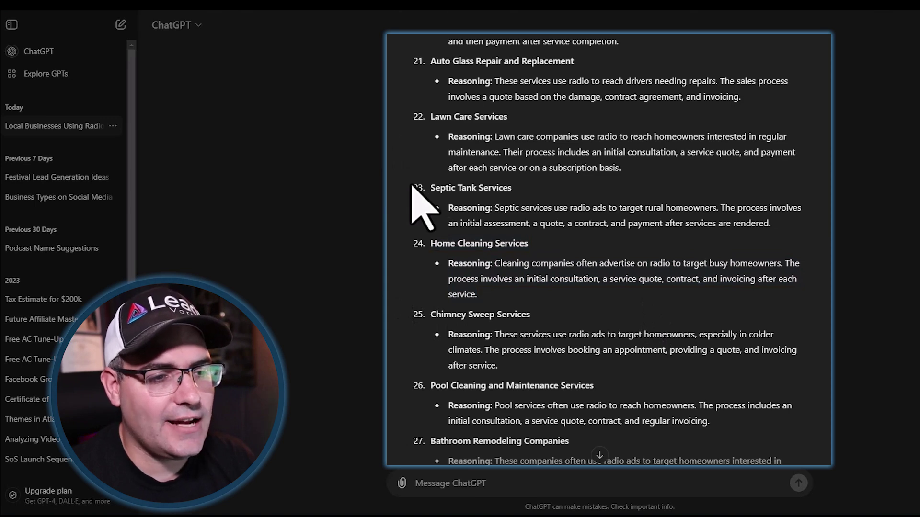
left_click_drag(479, 294, 383, 242)
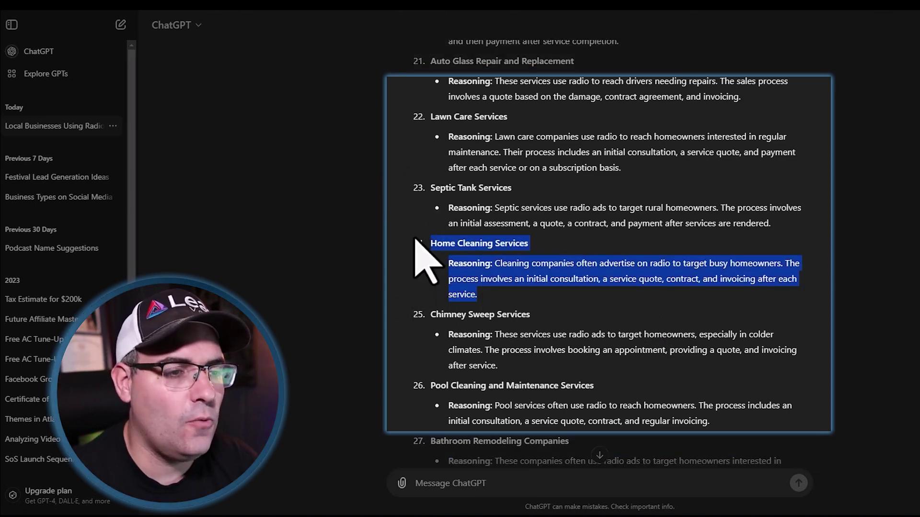
left_click(365, 298)
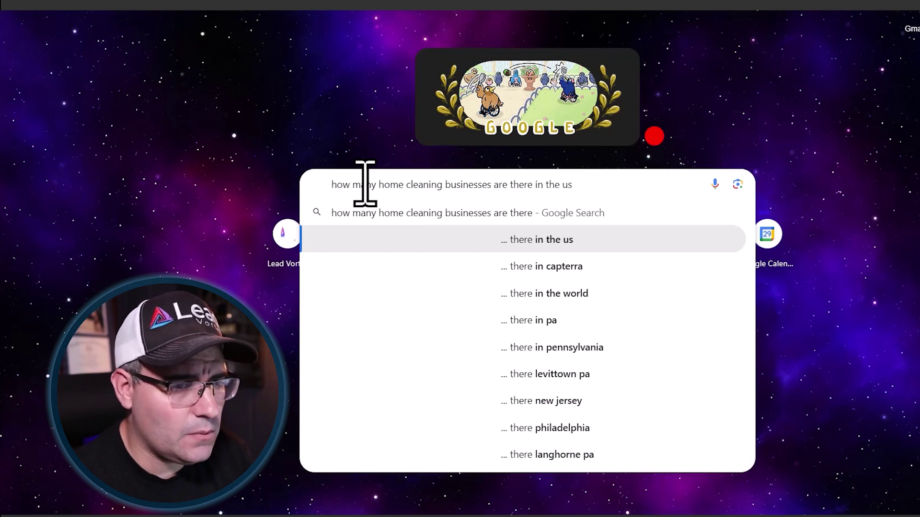
Step: Search how many home cleaning businesses the US has (345,690 in 2023), then open a fresh Google page
key("Escape")
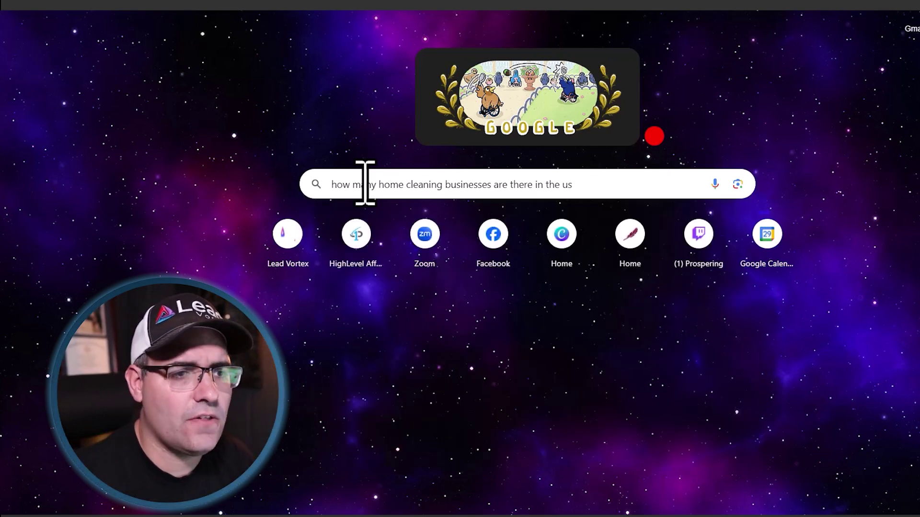
key("Return")
scroll(366, 183, "down", 1)
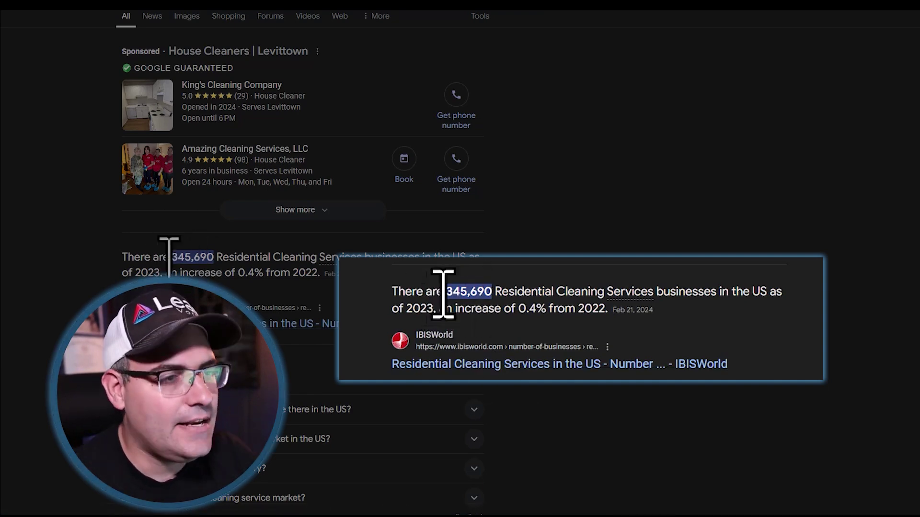
scroll(201, 254, "up", 1)
scroll(287, 191, "down", 1)
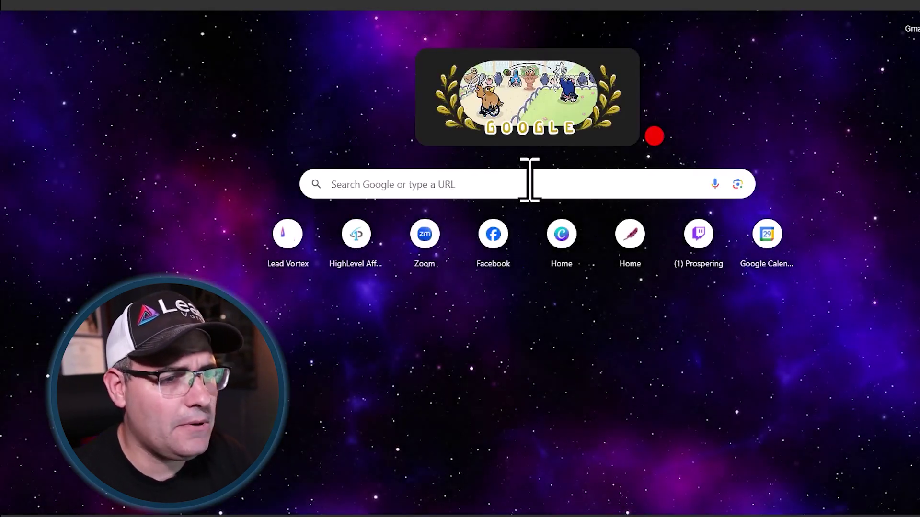
left_click(529, 180)
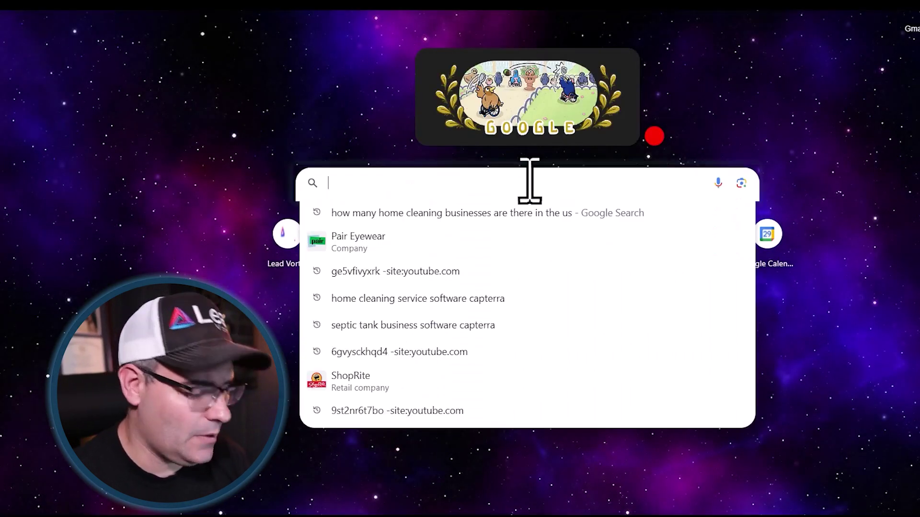
Step: Search 'best home cleaning business software capterra' and open Capterra's house cleaning apps comparison
type("best home cl")
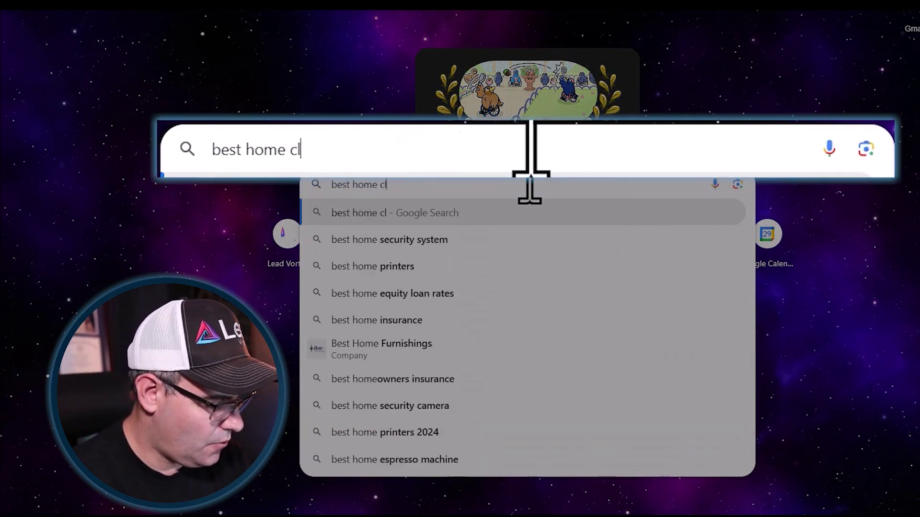
type("eaning business sof")
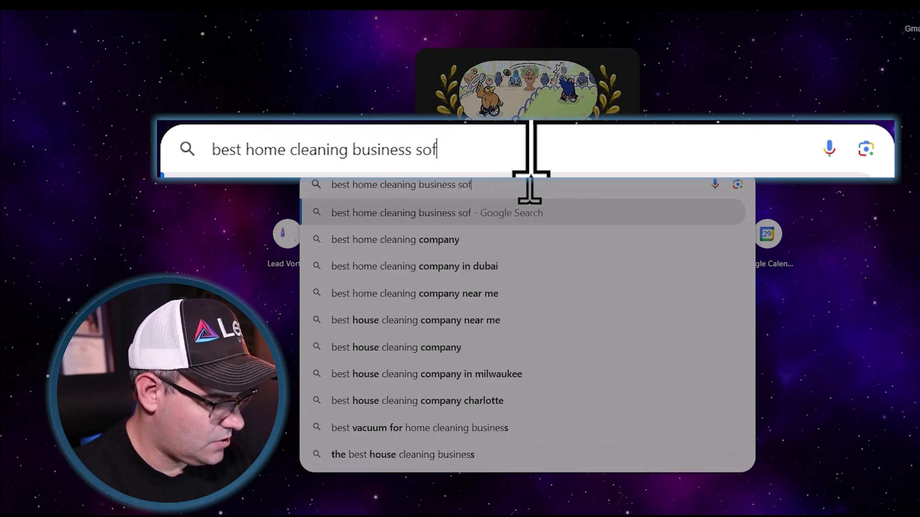
type("tware capterra")
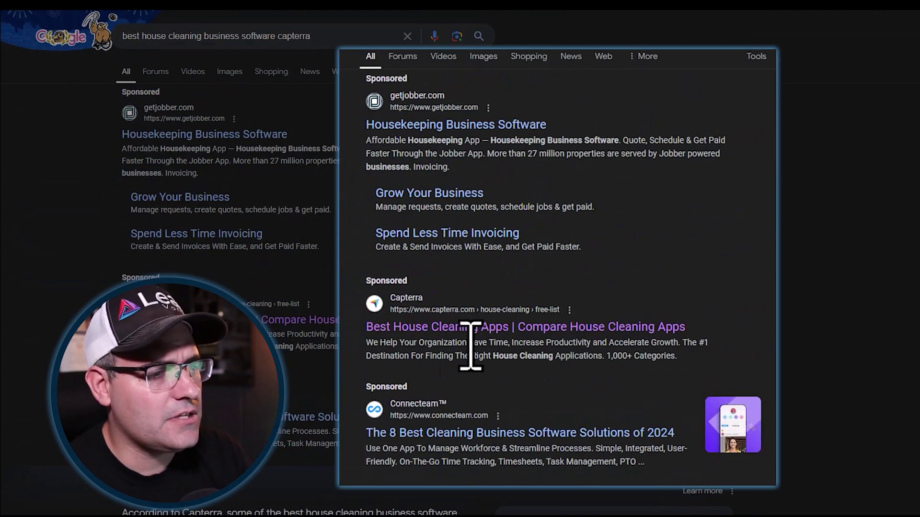
left_click(590, 337)
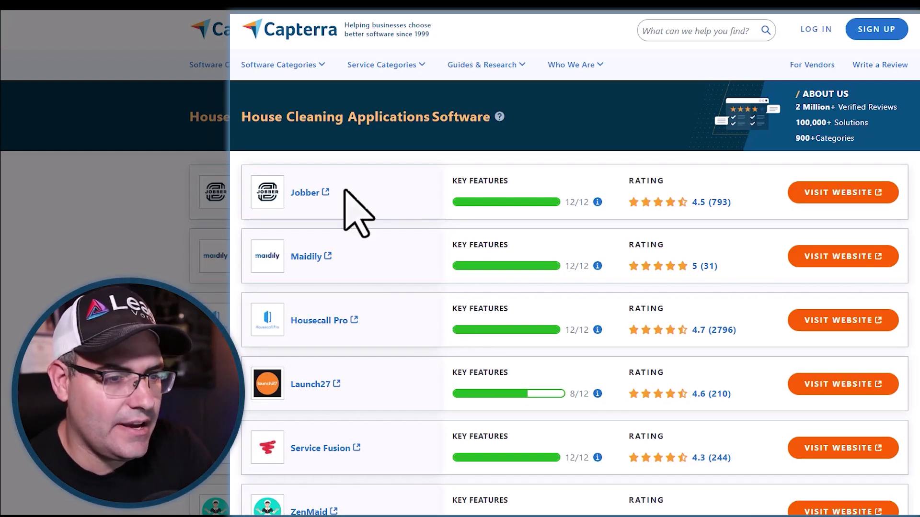
scroll(367, 318, "down", 1)
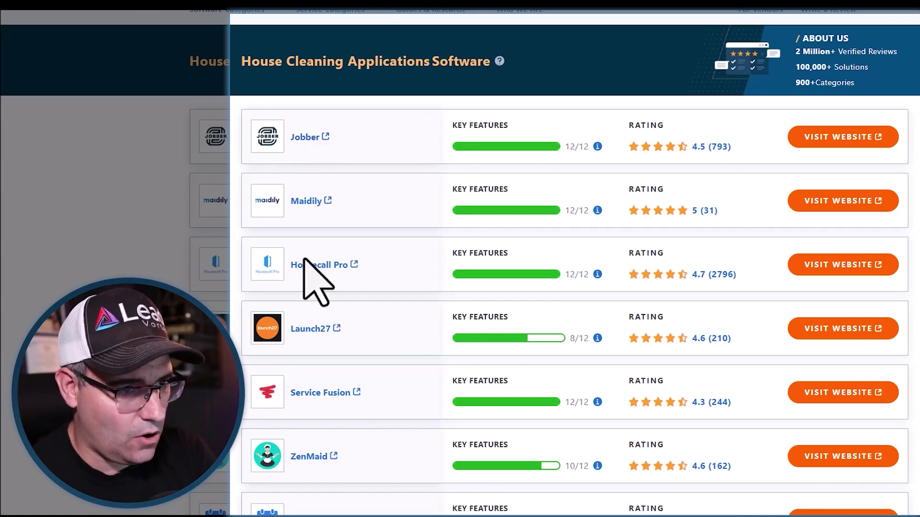
scroll(298, 374, "down", 4)
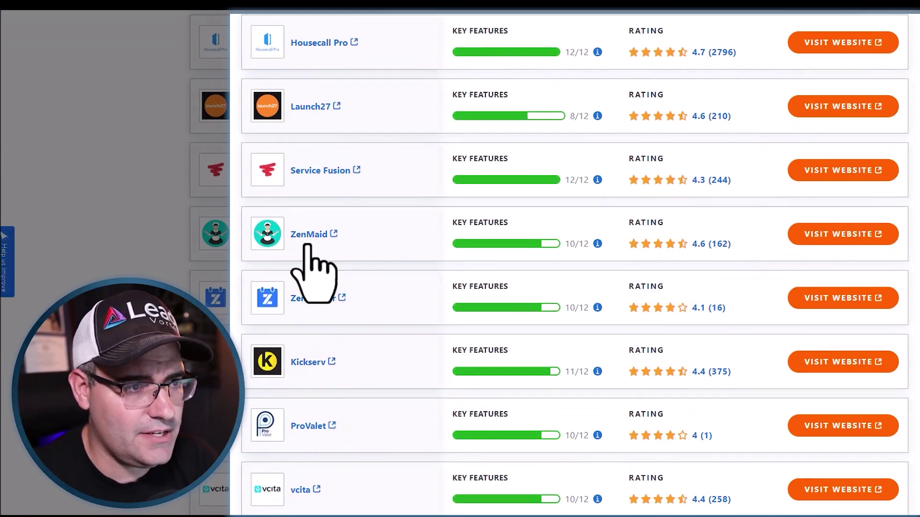
scroll(307, 481, "up", 5)
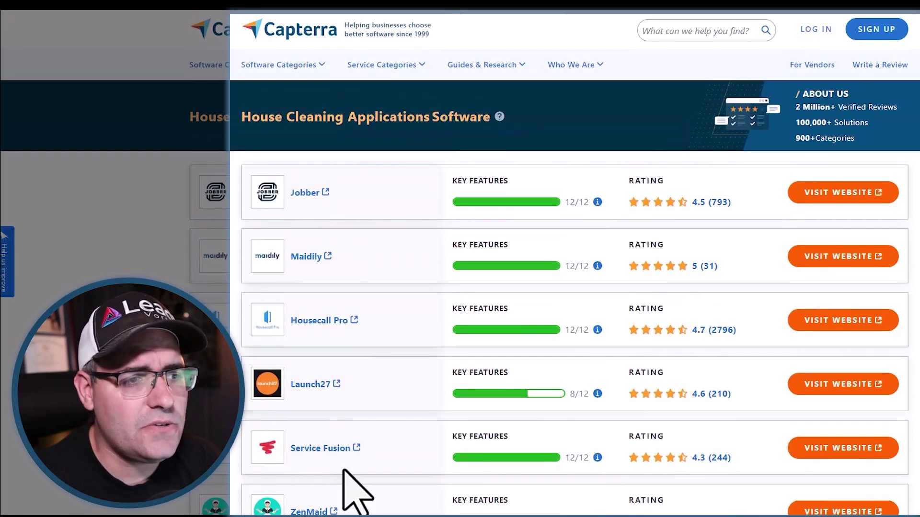
mouse_move(599, 269)
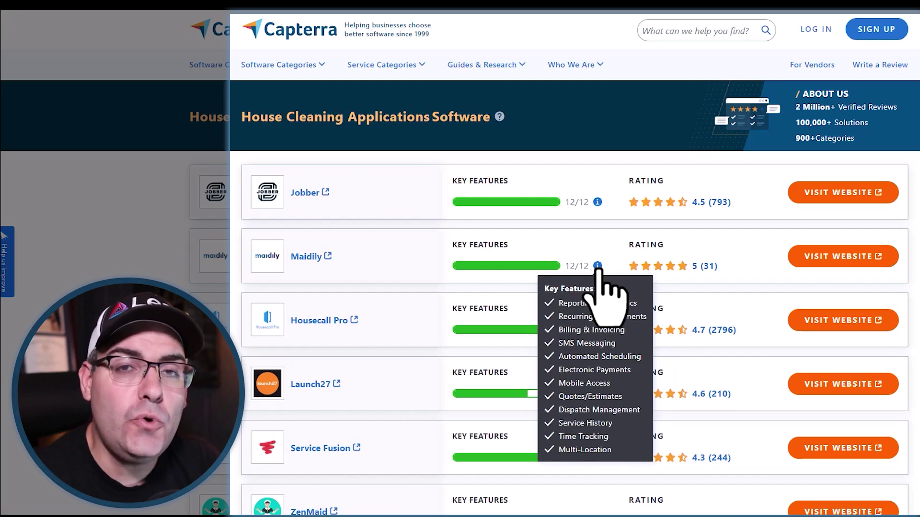
scroll(308, 206, "down", 5)
scroll(307, 201, "down", 3)
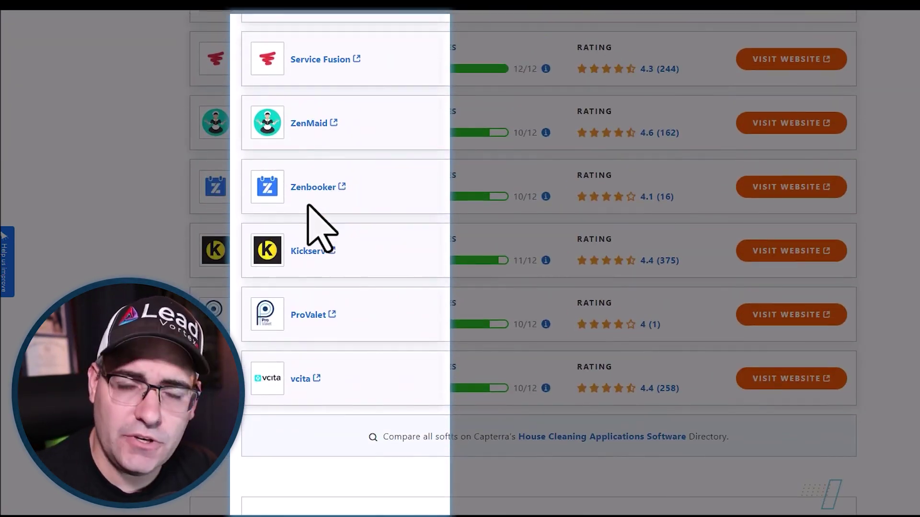
scroll(319, 225, "up", 8)
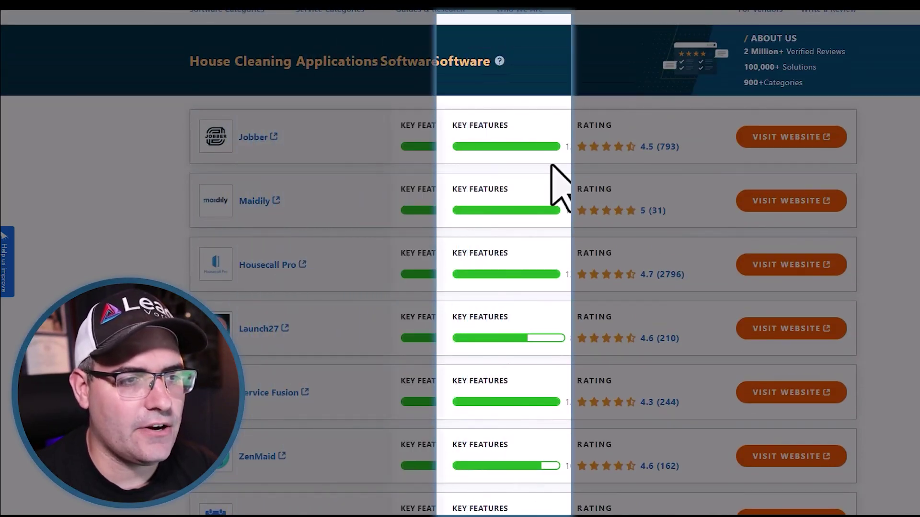
mouse_move(546, 210)
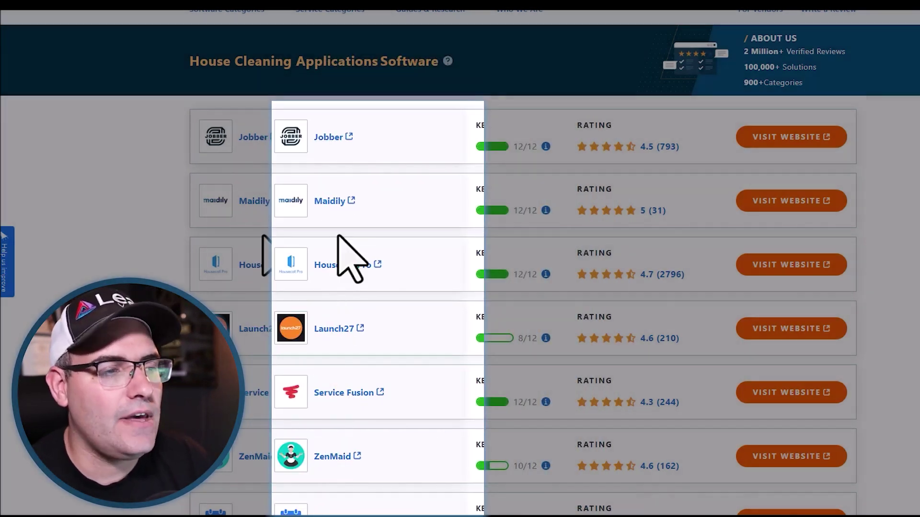
Step: Review Maidily's Essentials $30, Power $60 and Power+ $100 plans, then switch to Service Fusion's pricing
scroll(437, 238, "up", 2)
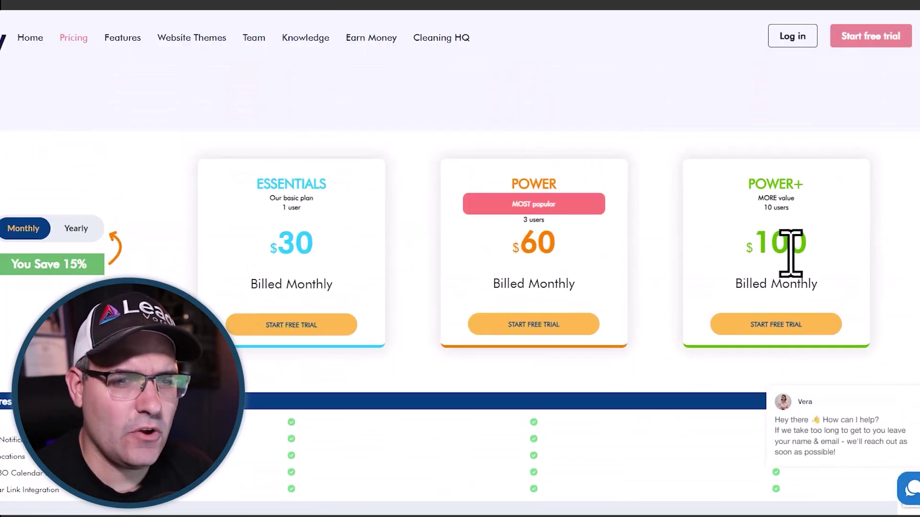
left_click(912, 354)
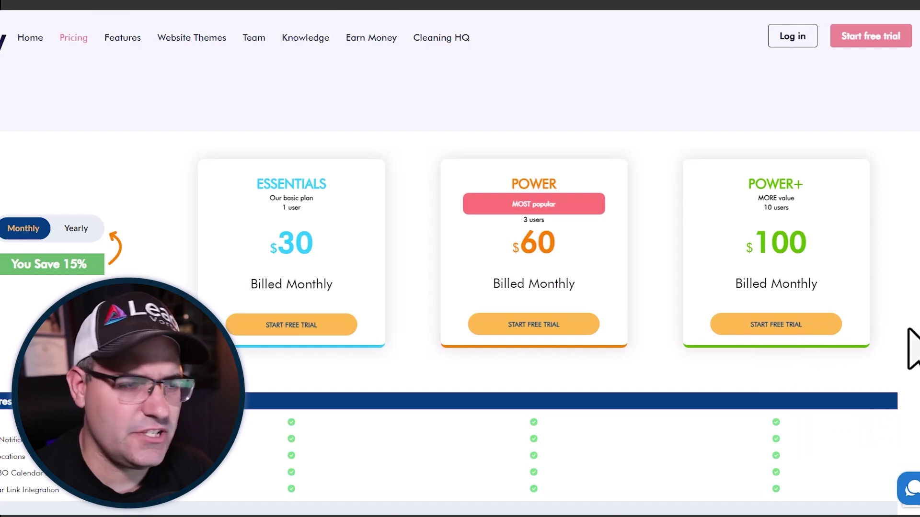
scroll(65, 237, "down", 5)
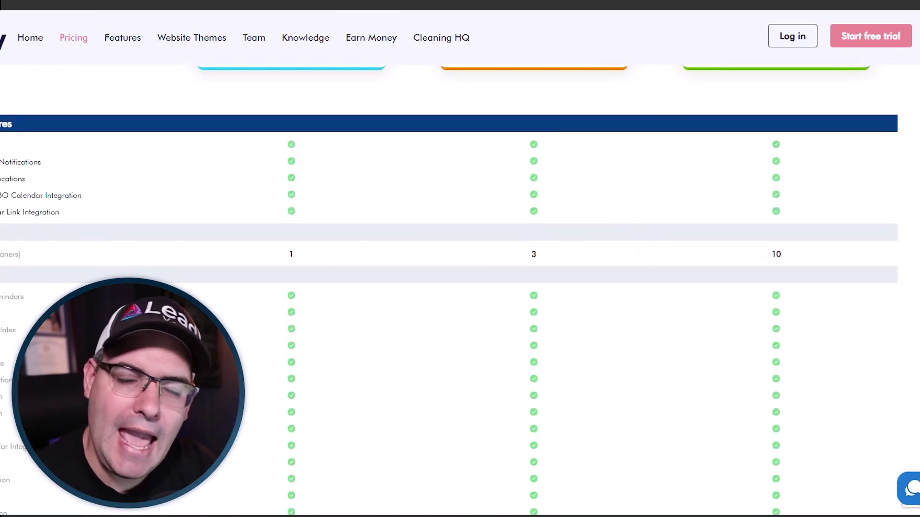
scroll(733, 365, "up", 5)
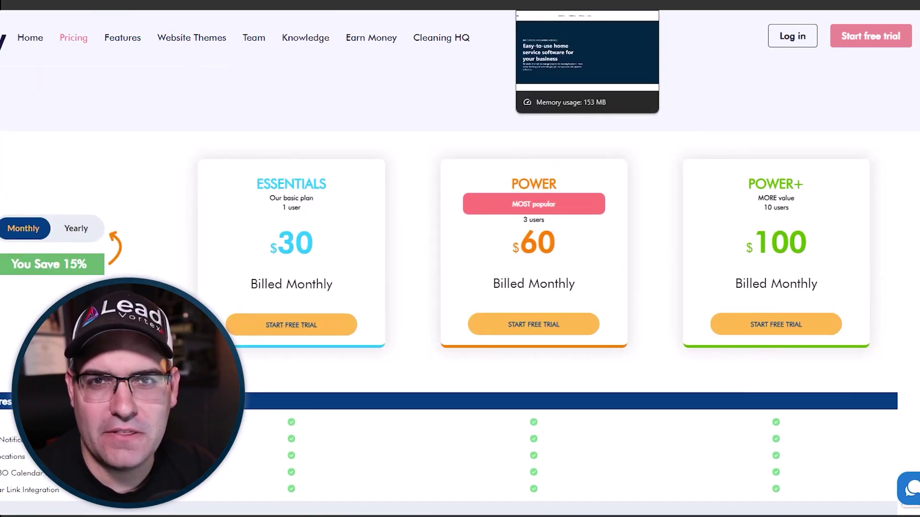
left_click(505, 8)
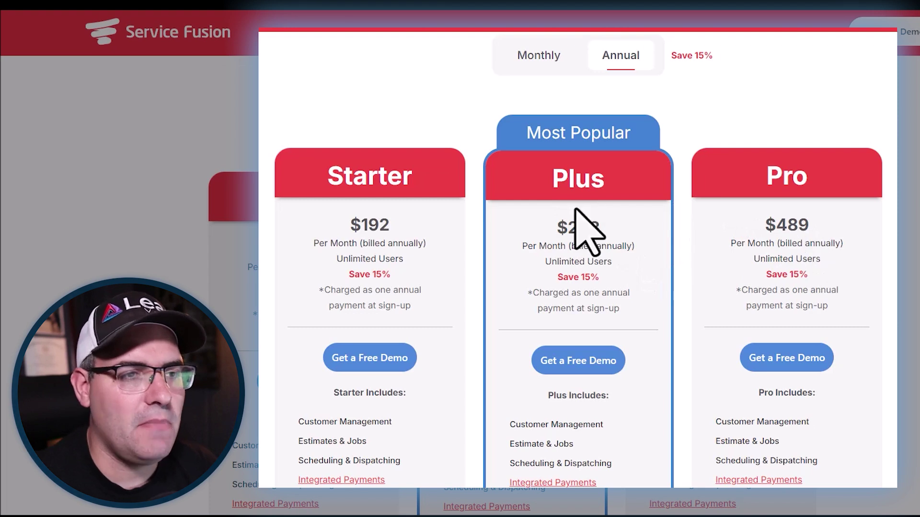
Step: Show Service Fusion's monthly plan prices of $225, $350 and $575
left_click(535, 62)
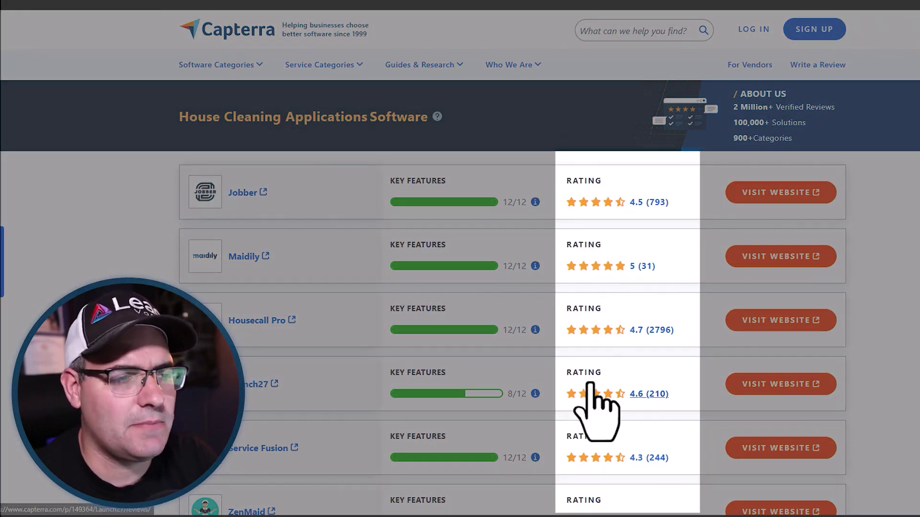
Step: Open Service Fusion's 4.3 (244) Capterra reviews and scroll down to its pros and cons
scroll(564, 242, "down", 3)
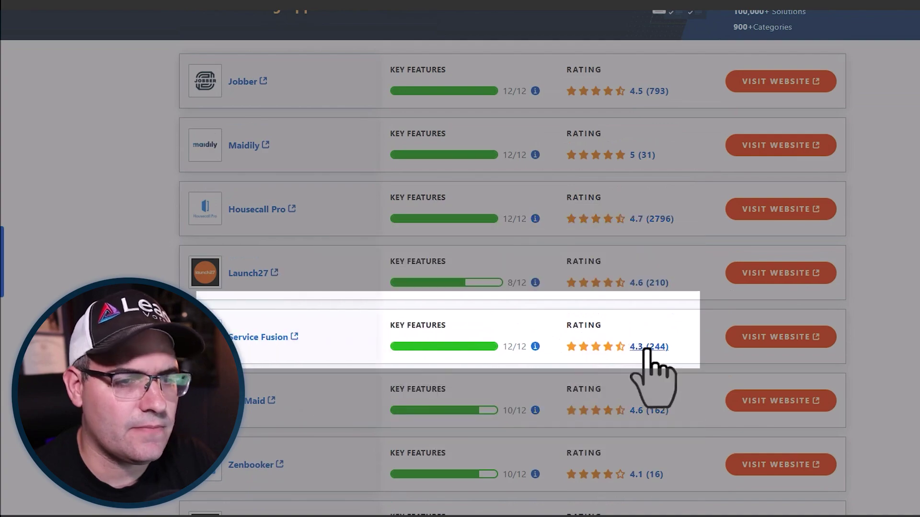
left_click(647, 347)
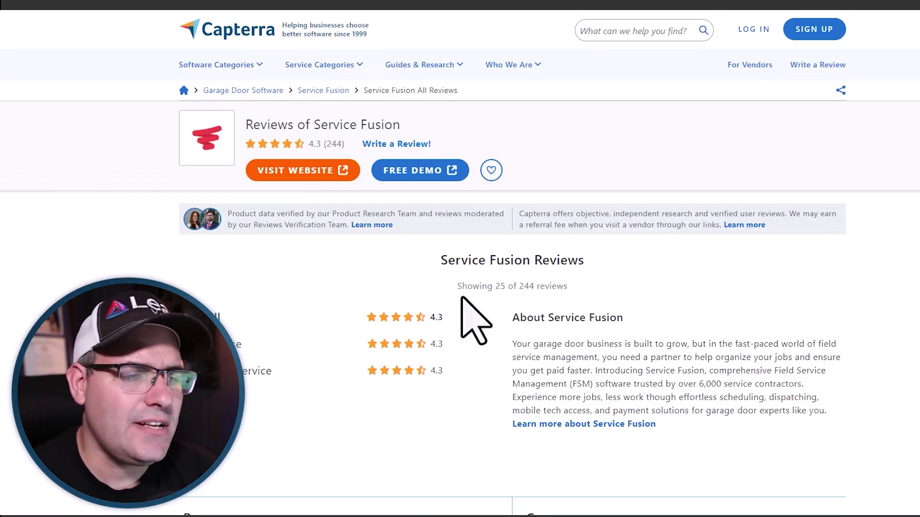
scroll(474, 319, "down", 6)
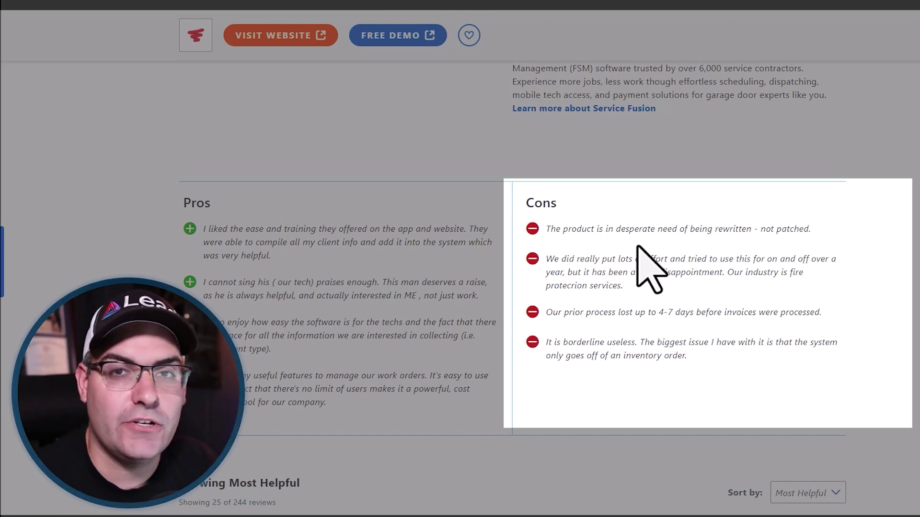
Step: Scroll through Service Fusion's 1- and 2-star reviews, reading complaints like servers constantly down
scroll(599, 235, "down", 6)
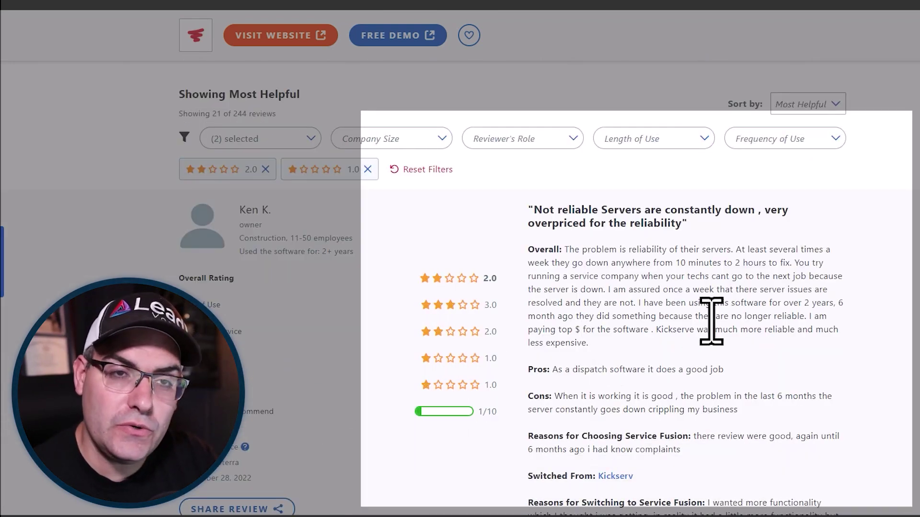
scroll(764, 321, "down", 3)
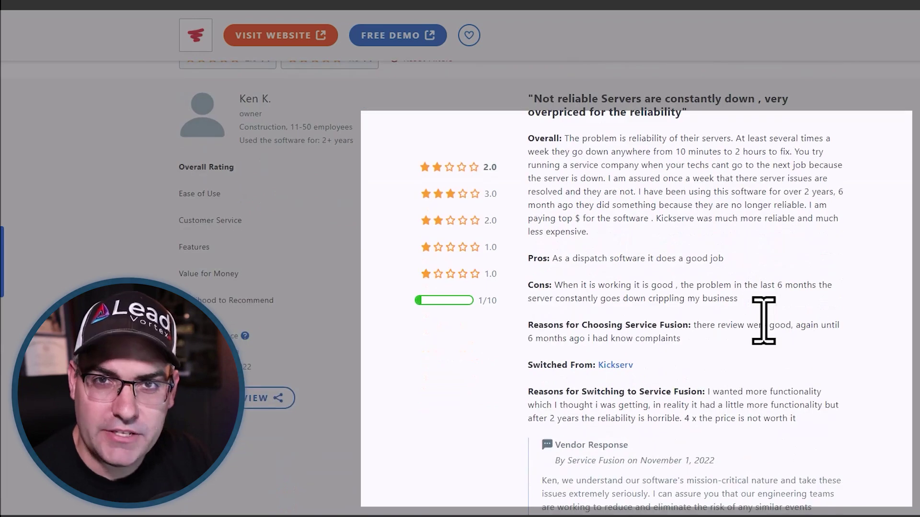